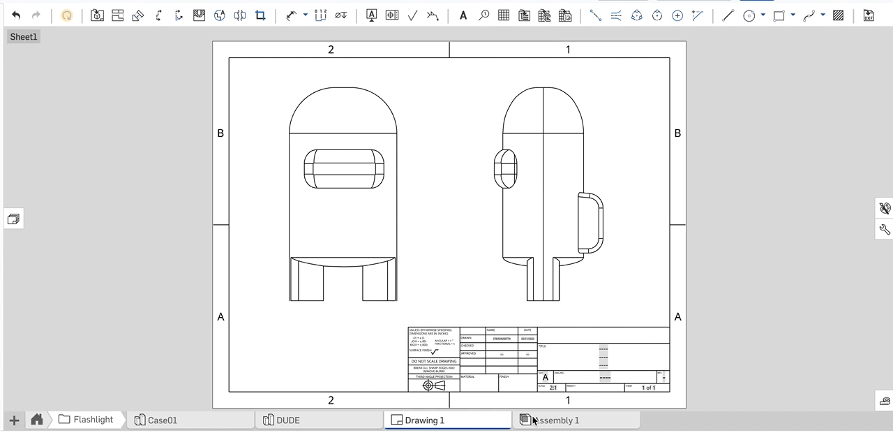
Examine Assembly 1 from the right and the back, checking how the PCB's switch lines up with the backpack bump on the back part
click(534, 419)
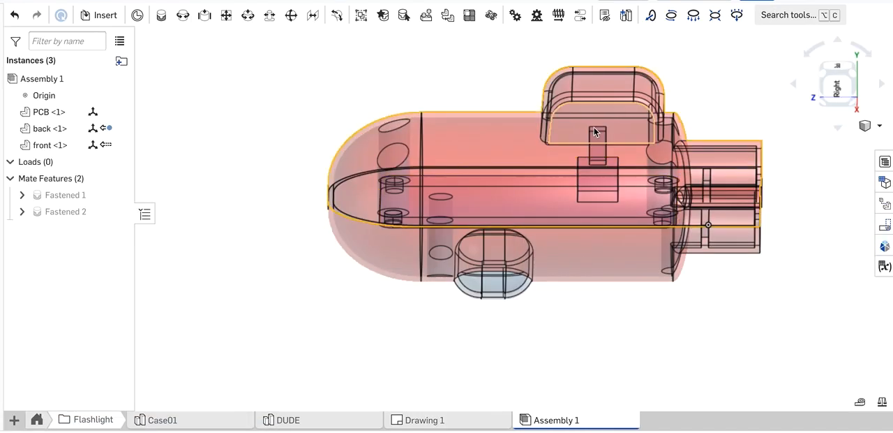
drag(826, 93, 834, 96)
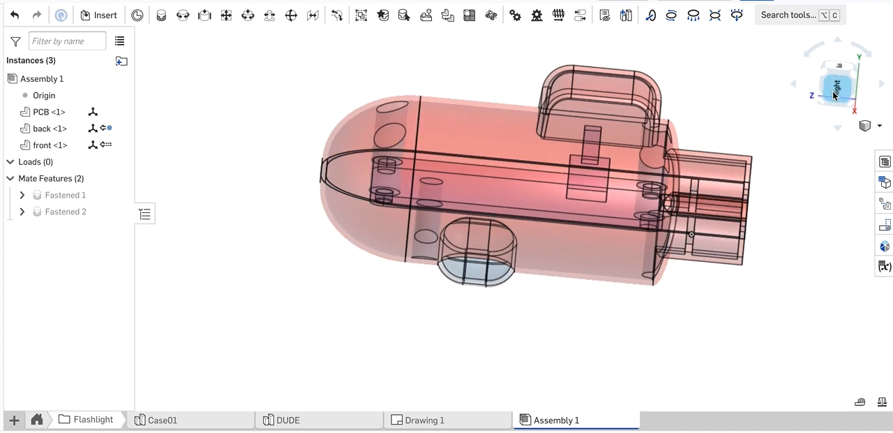
click(834, 96)
scroll(575, 211, up, 5)
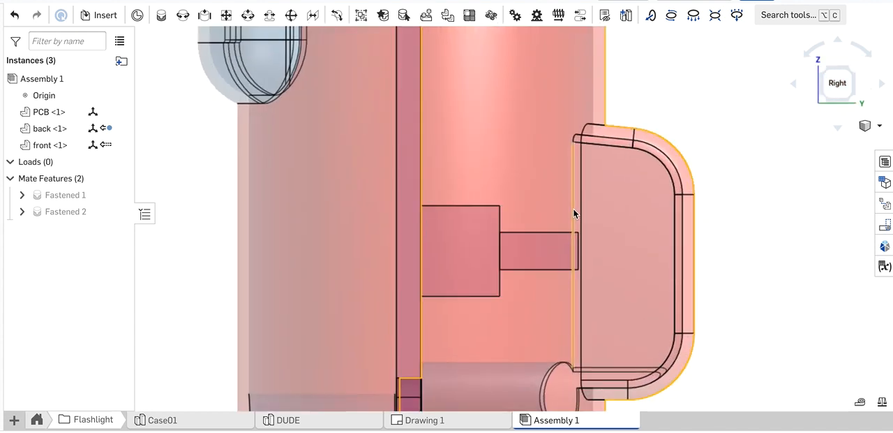
scroll(590, 309, up, 3)
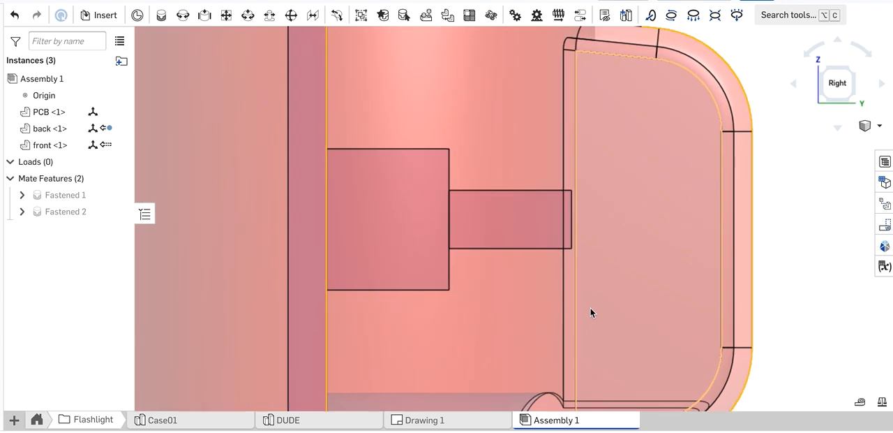
scroll(591, 308, down, 3)
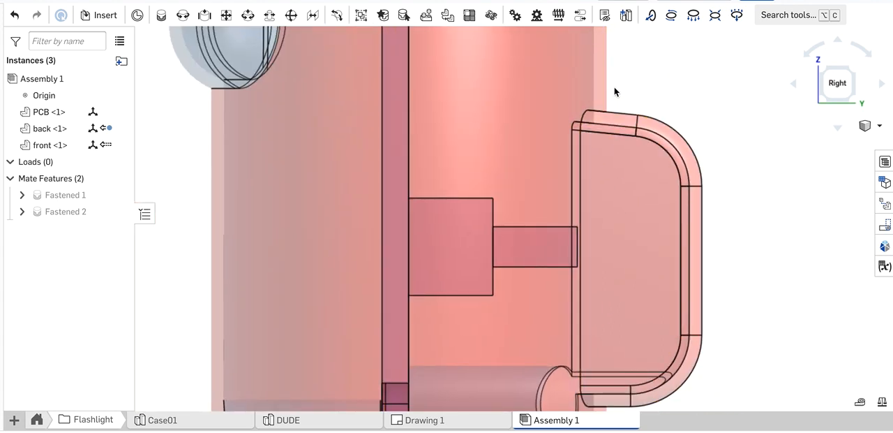
right_drag(728, 236, 659, 238)
click(837, 80)
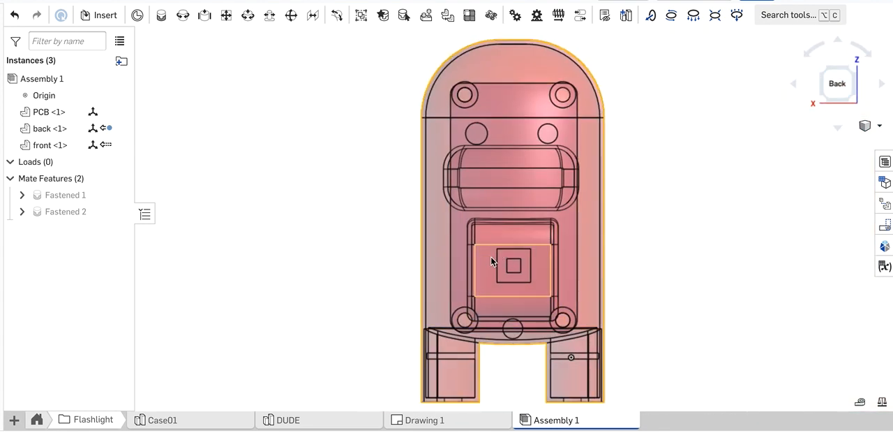
scroll(490, 256, up, 5)
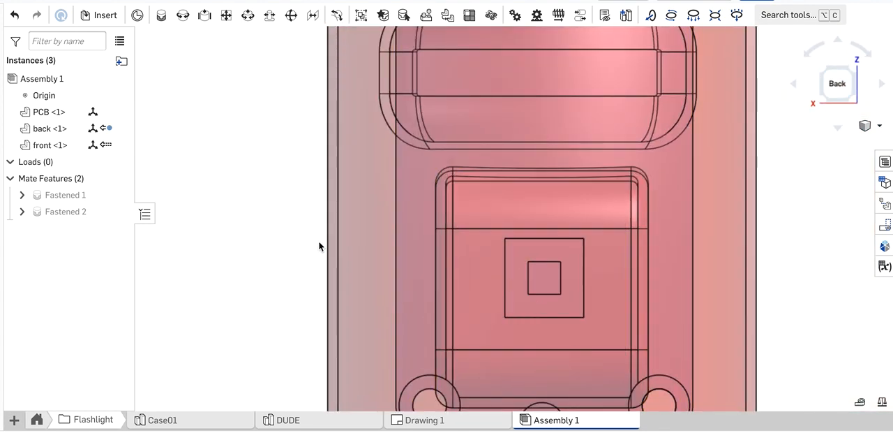
scroll(319, 246, up, 3)
scroll(319, 246, down, 6)
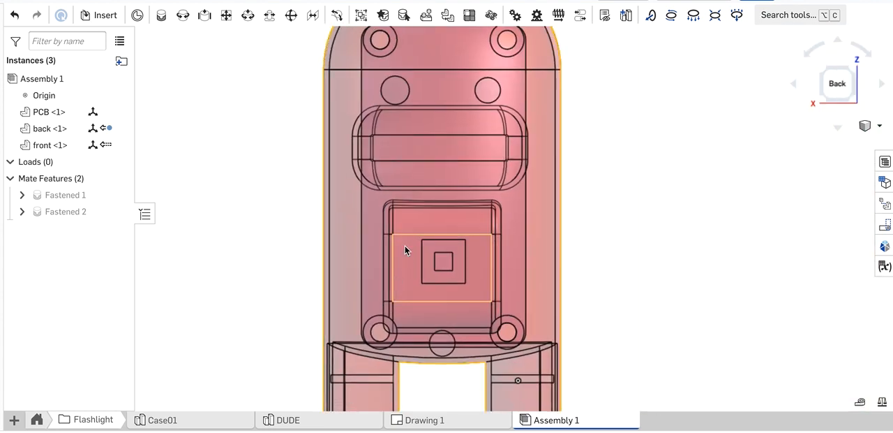
right_drag(630, 230, 573, 224)
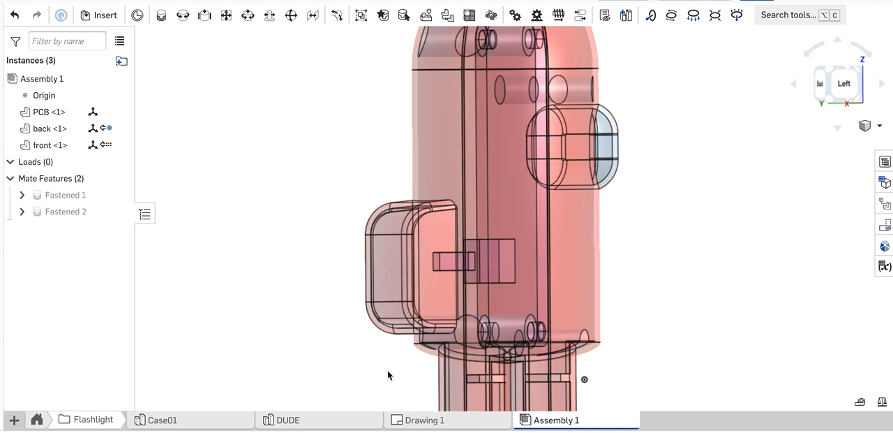
Show hidden lines in the side view of Drawing 1
click(408, 421)
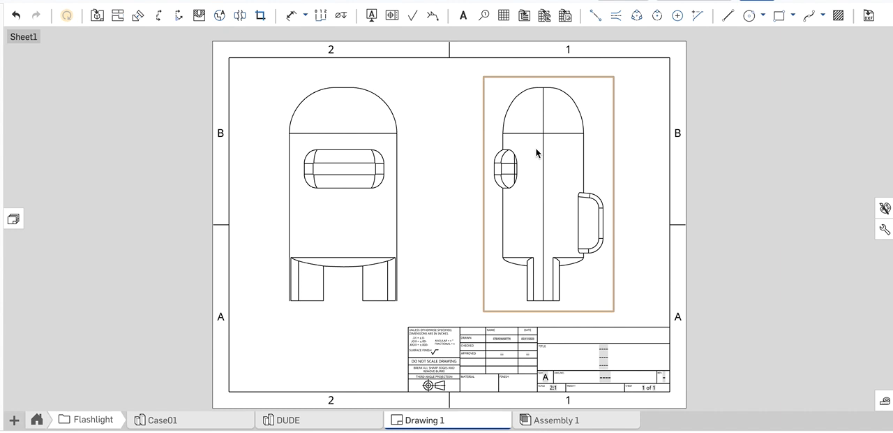
right_click(546, 189)
mouse_move(579, 21)
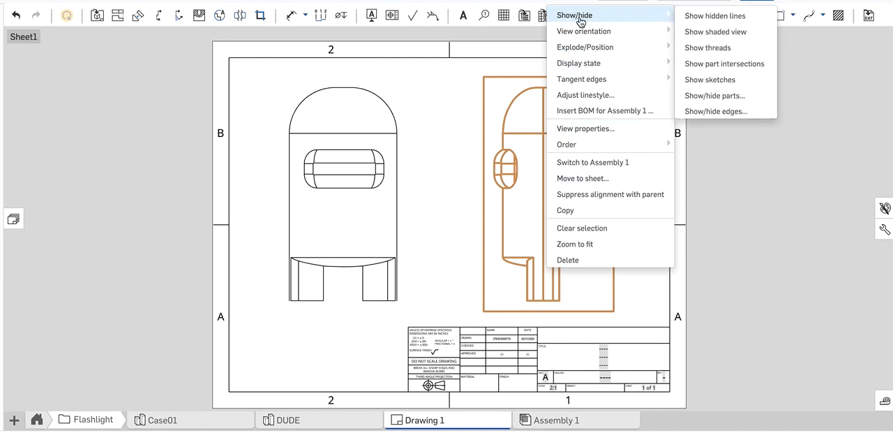
click(697, 19)
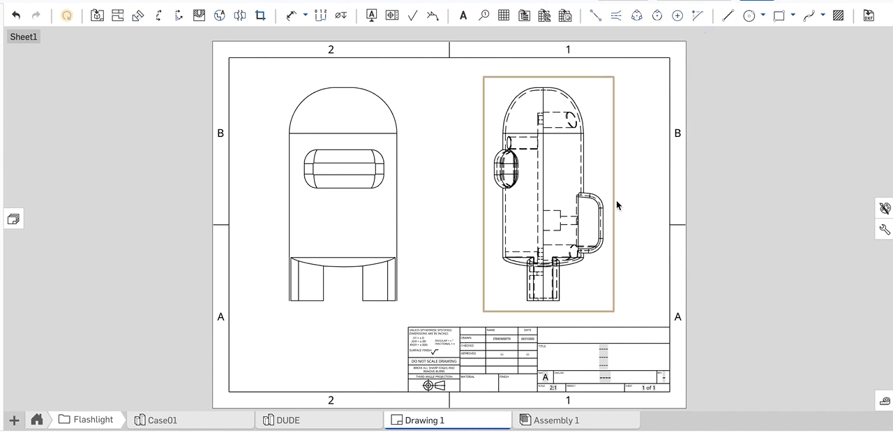
Dimension the vertical distance between the switch lever's upper edge and the backpack bump's upper tangent edge in the side view
scroll(616, 200, up, 5)
scroll(616, 201, up, 5)
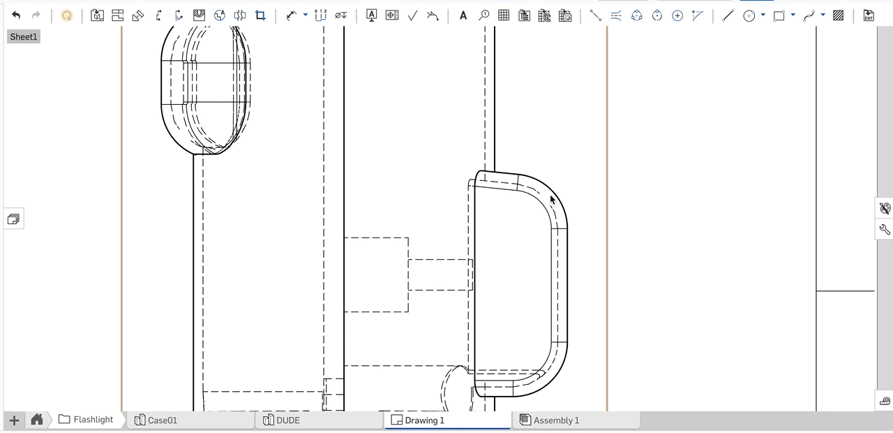
click(289, 16)
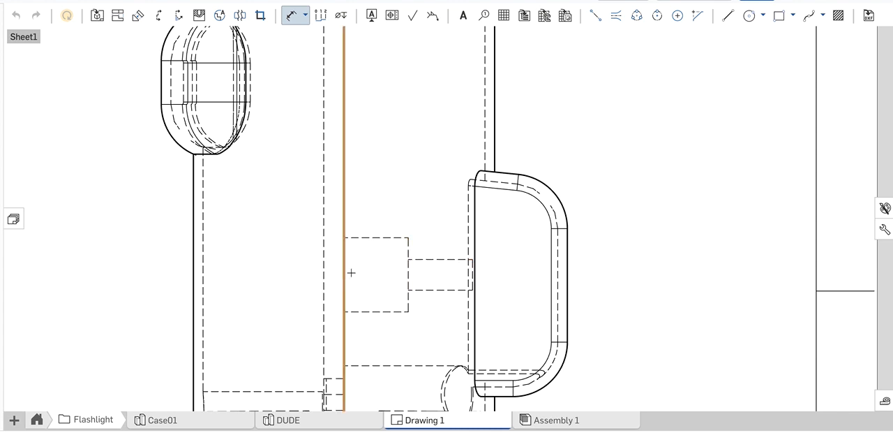
click(408, 286)
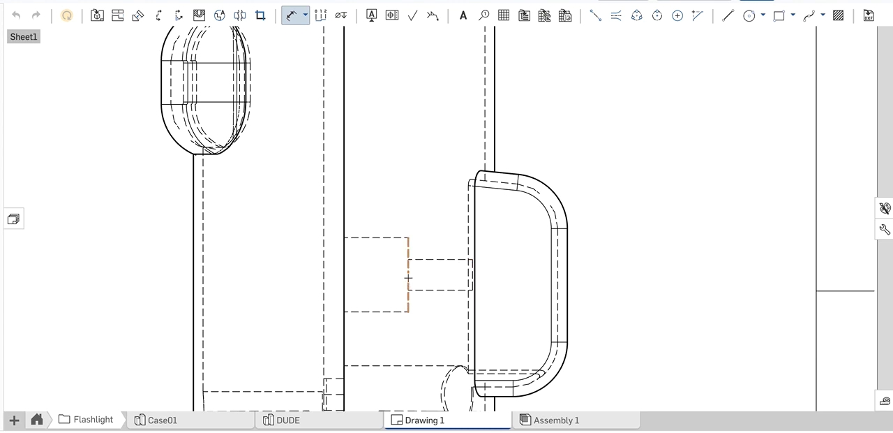
click(447, 260)
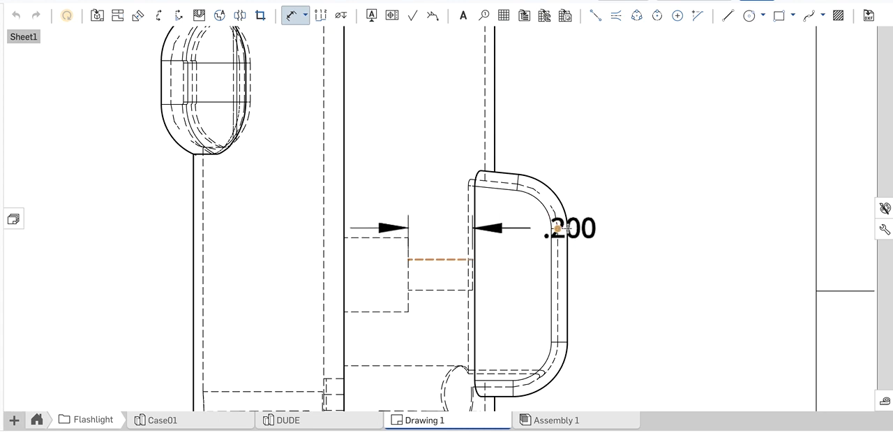
click(552, 229)
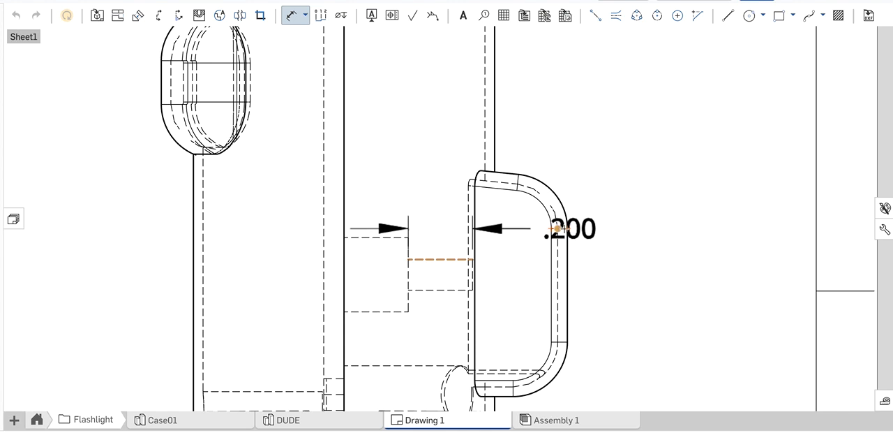
click(564, 228)
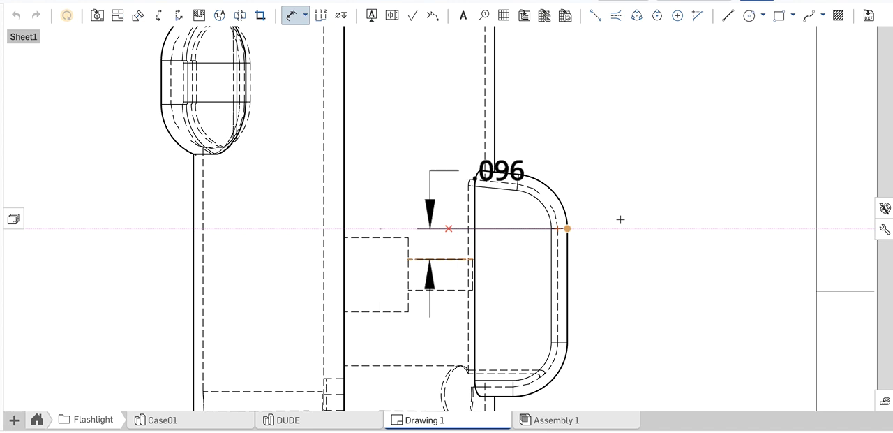
click(662, 194)
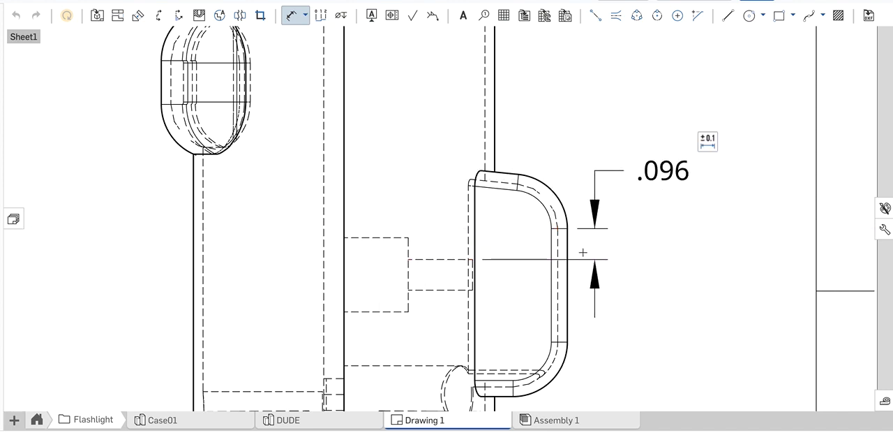
Dimension the vertical distance between the switch lever's lower edge and the backpack bump's lower tangent edge
click(454, 290)
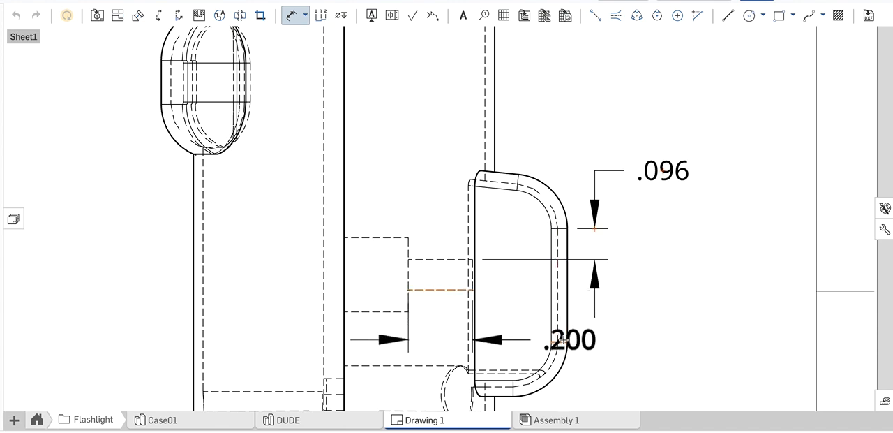
click(561, 341)
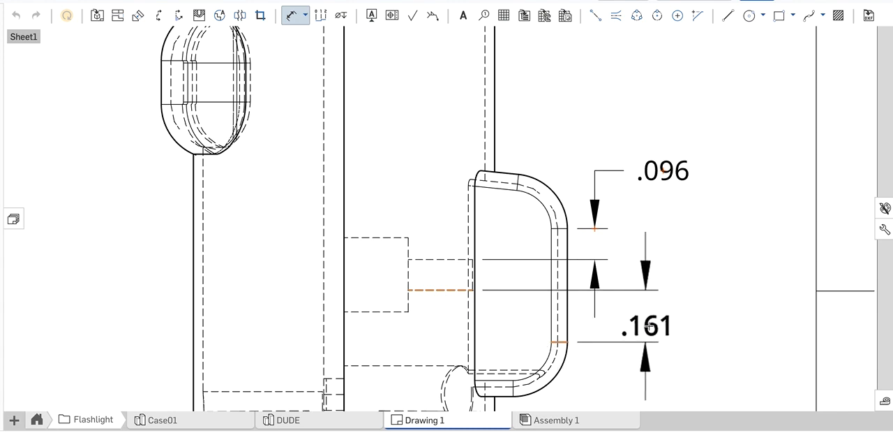
click(663, 318)
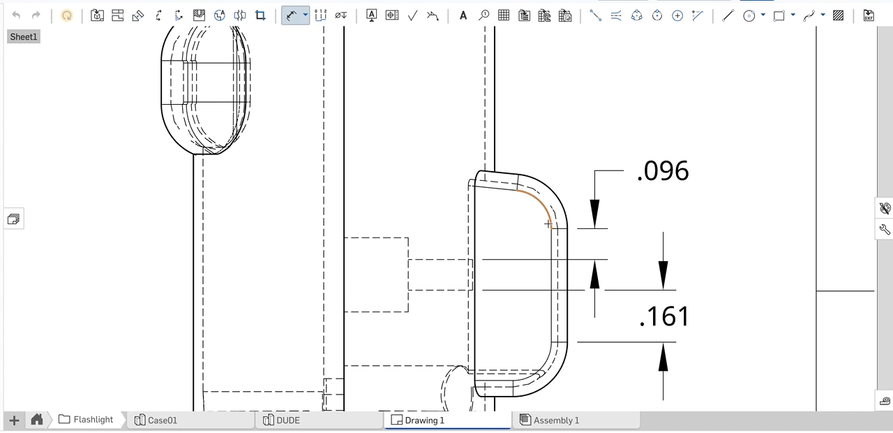
Open Sketch 5, the backpack bump profile, for editing in the DUDE part studio
scroll(534, 202, down, 3)
scroll(536, 203, down, 1)
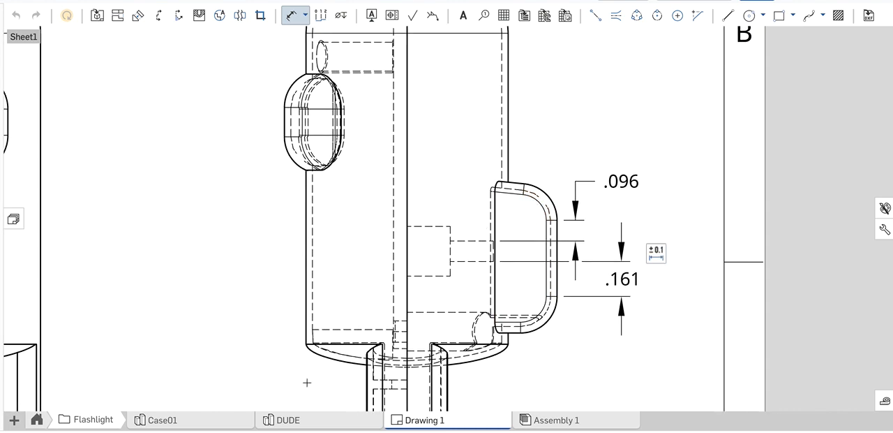
click(281, 420)
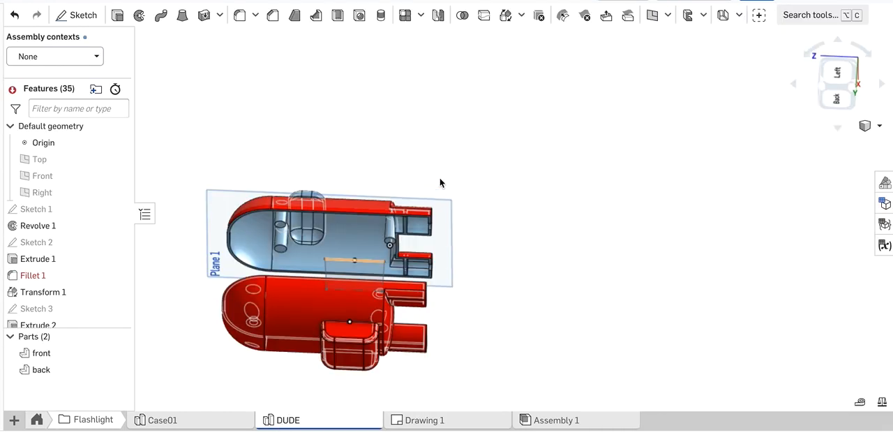
scroll(470, 120, up, 2)
scroll(470, 124, down, 3)
mouse_move(470, 133)
right_down()
mouse_move(461, 208)
mouse_move(454, 155)
mouse_move(500, 119)
mouse_move(451, 155)
mouse_move(461, 138)
right_up()
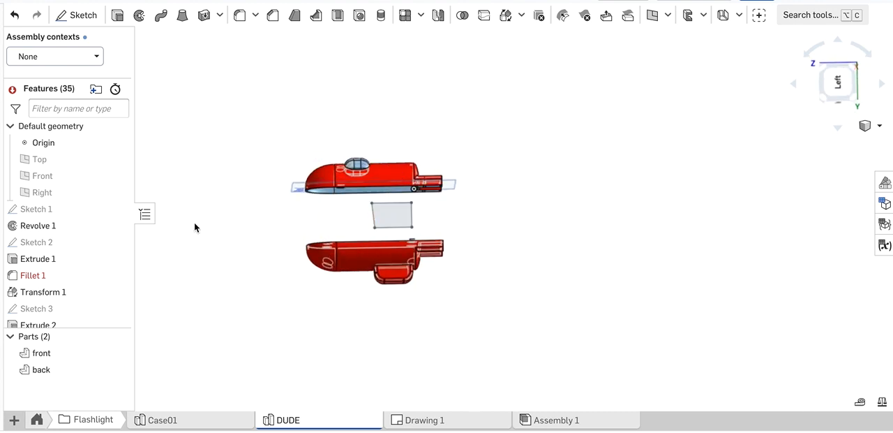
scroll(56, 291, down, 3)
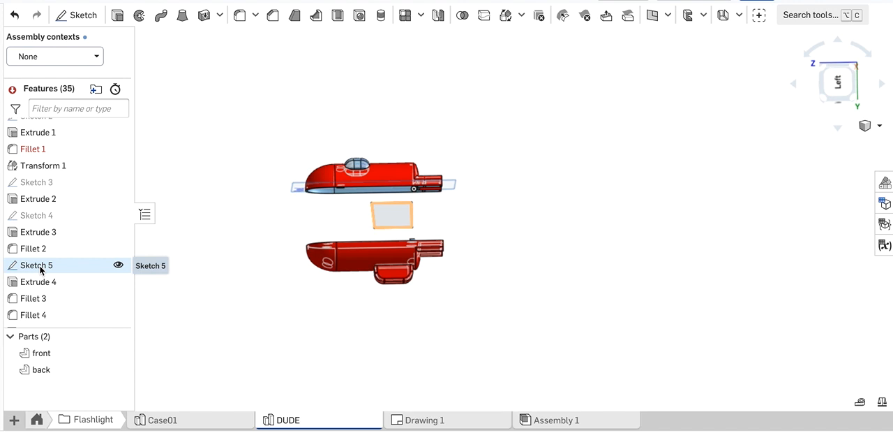
double_click(39, 267)
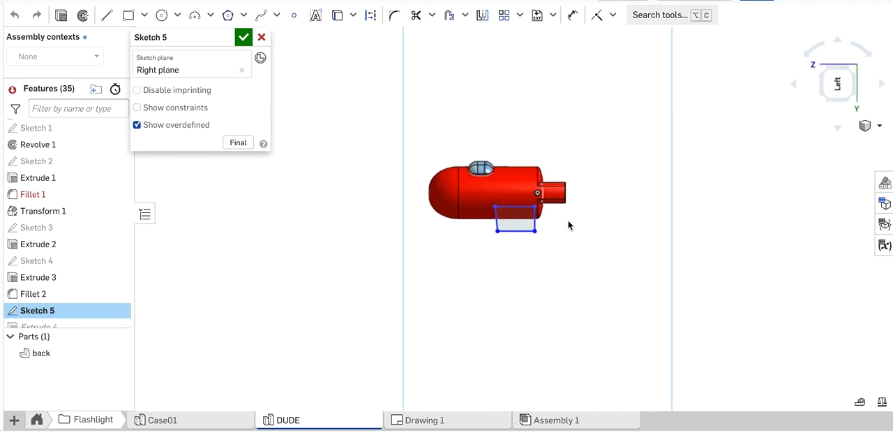
Dimension the horizontal distance from the body's dome seam to the nearest upper corner of the backpack profile in Sketch 5
scroll(529, 209, up, 8)
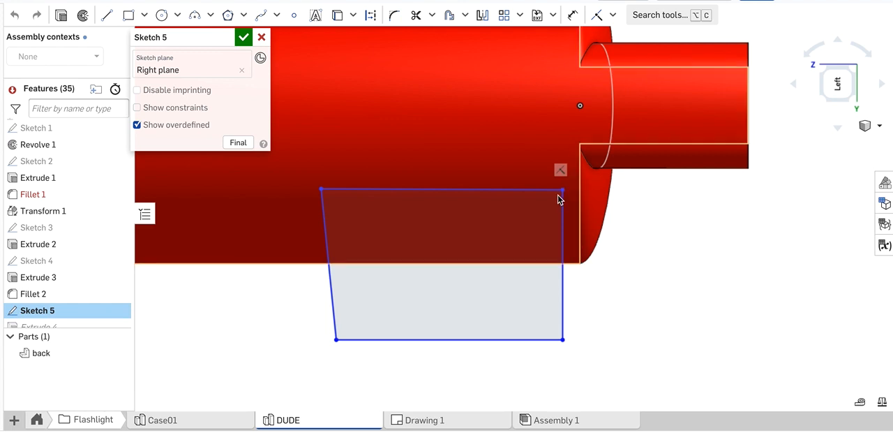
click(572, 18)
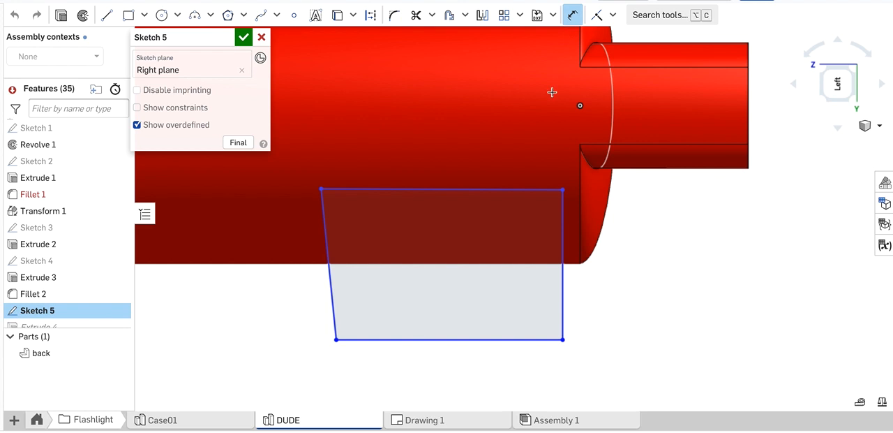
click(580, 191)
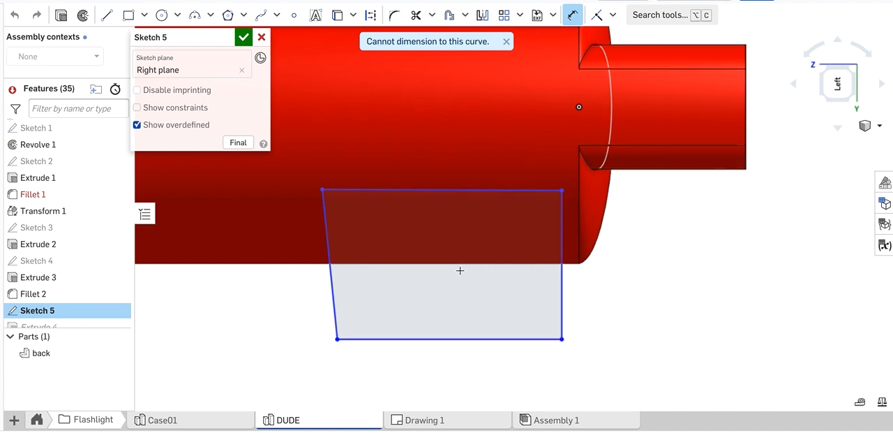
scroll(459, 269, down, 3)
scroll(460, 270, down, 1)
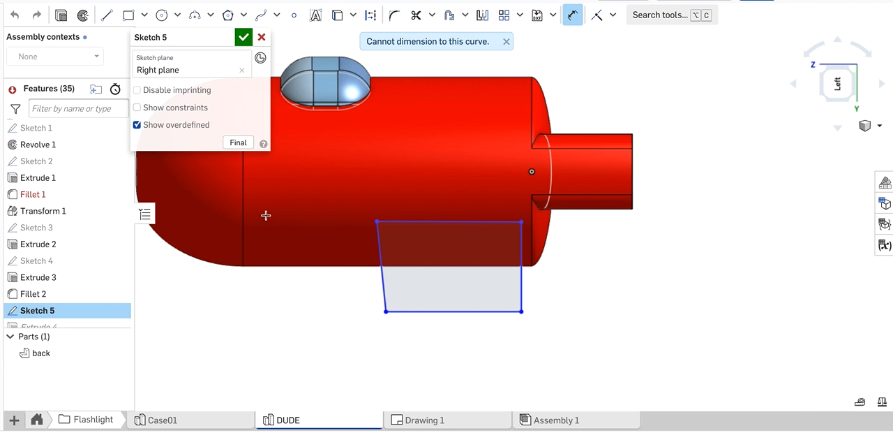
click(243, 219)
click(377, 220)
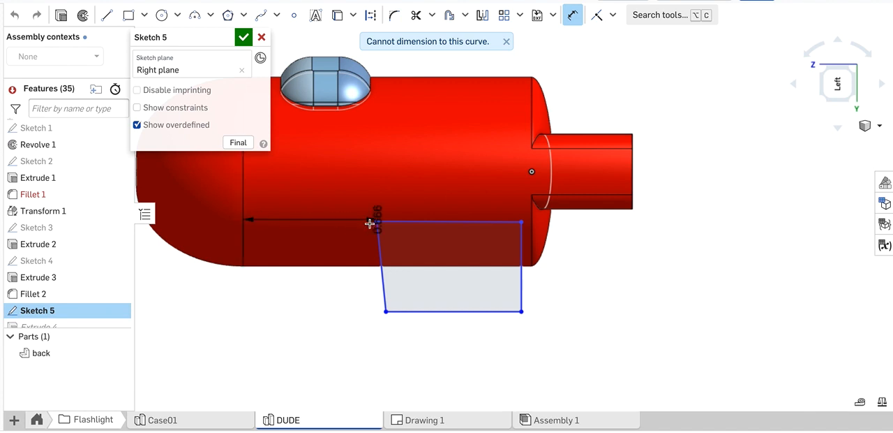
click(307, 243)
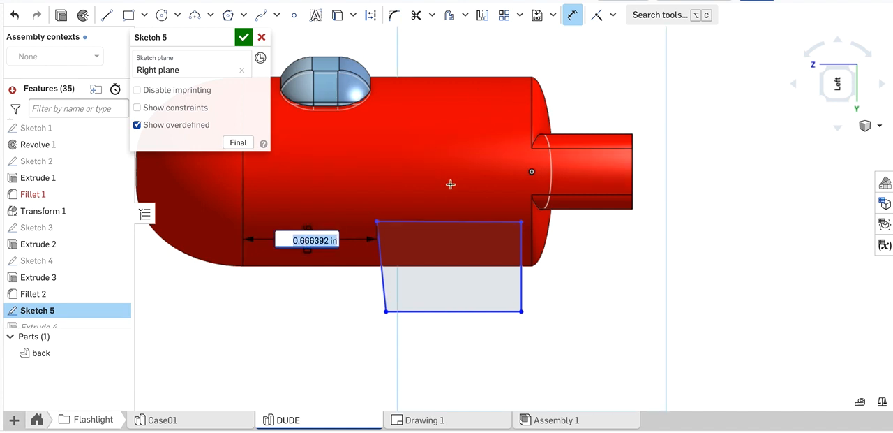
Dimension the lengths of the upper and lower horizontal edges of the backpack profile in Sketch 5
click(445, 221)
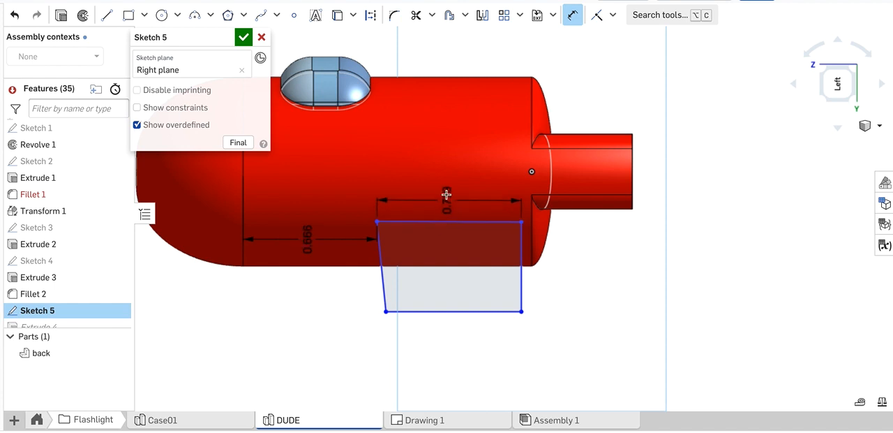
click(447, 194)
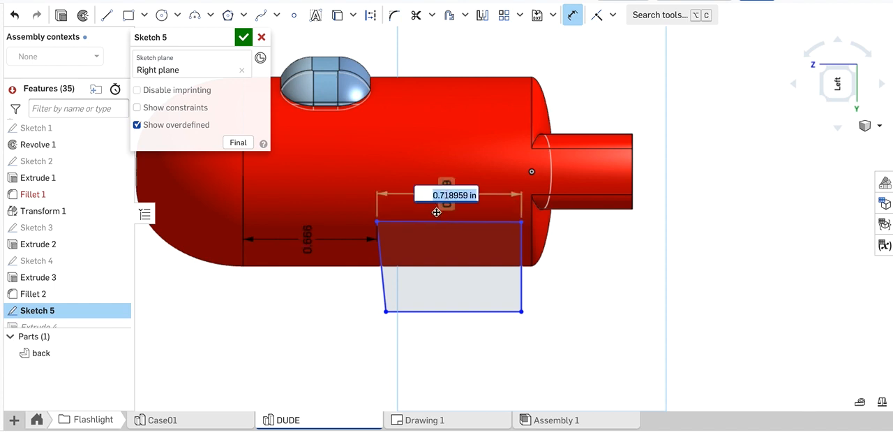
key(Return)
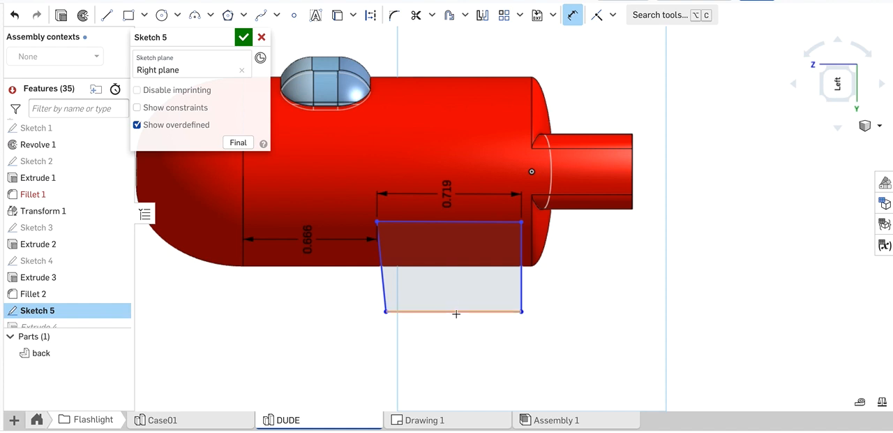
click(456, 314)
click(458, 341)
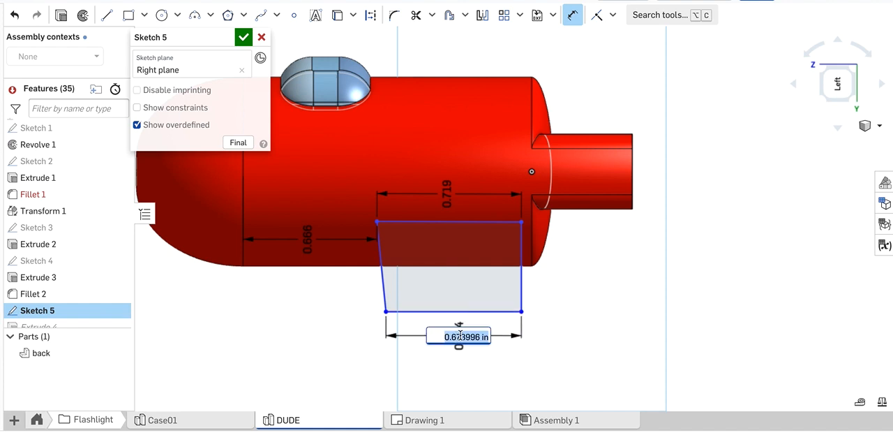
Dimension the backpack profile between its upper and lower edges, and the angle between its slanted side and upper edge
click(488, 229)
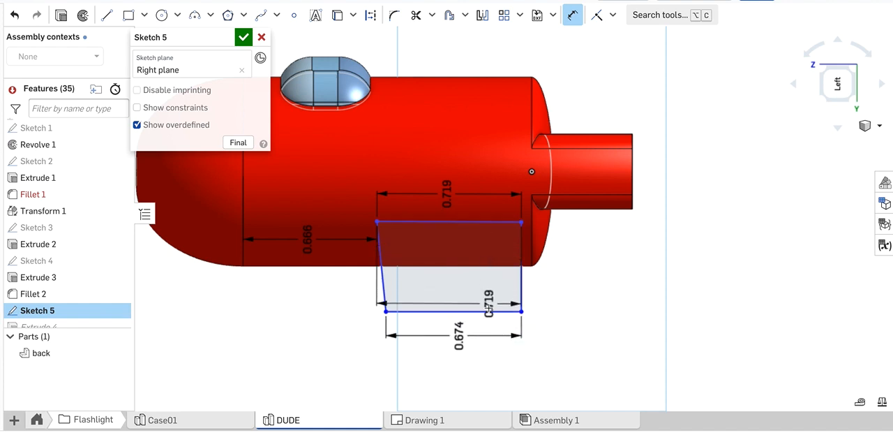
click(488, 308)
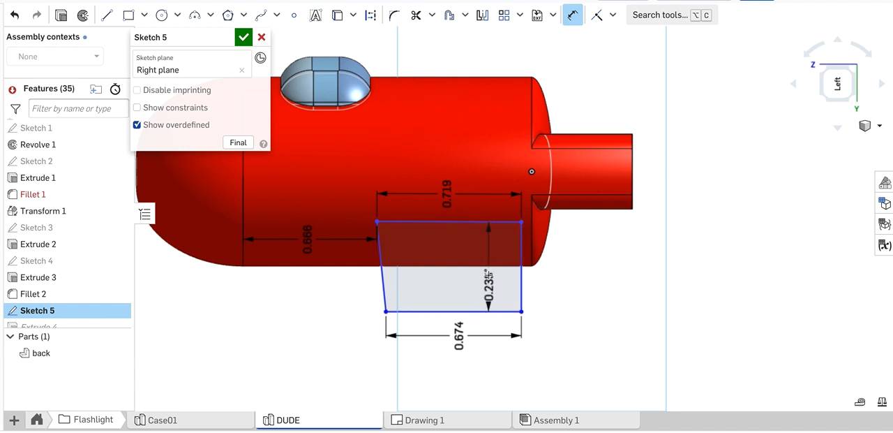
click(480, 263)
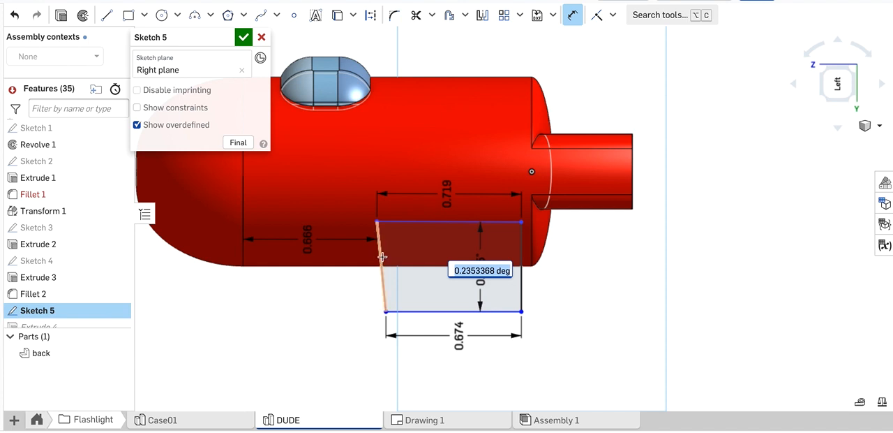
click(382, 257)
click(414, 221)
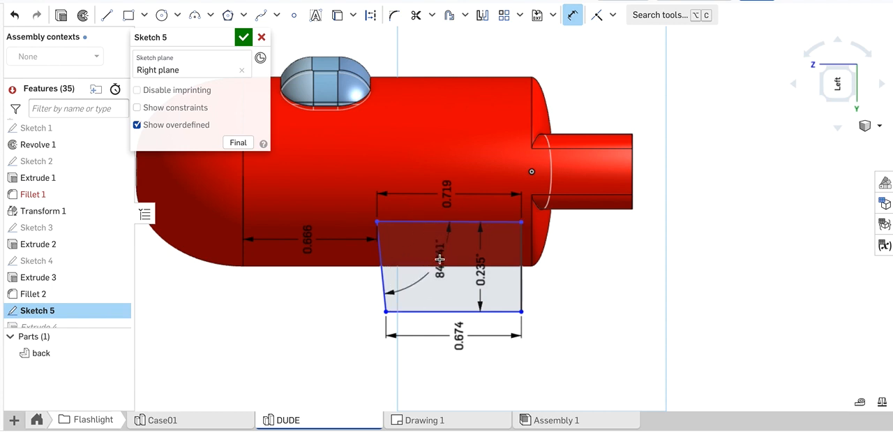
click(440, 259)
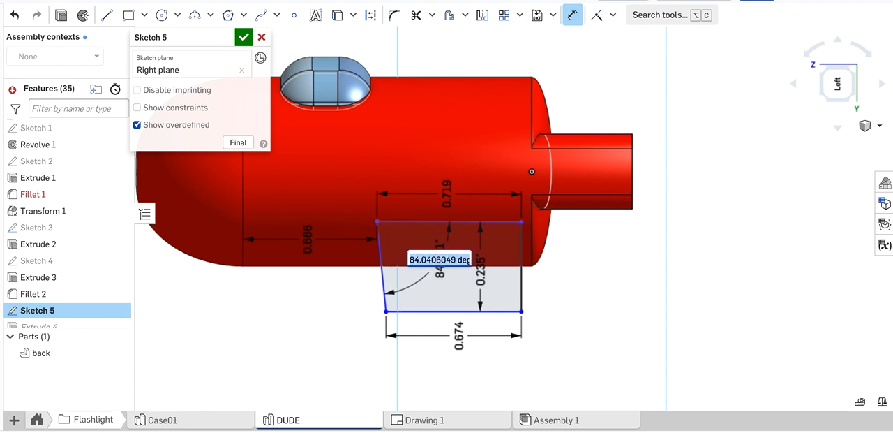
key(Return)
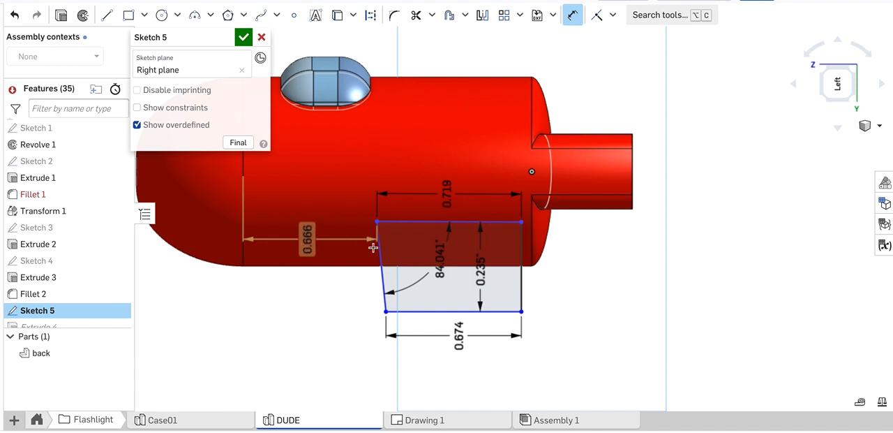
Set the distance from the dome seam to the backpack profile's corner to .666-.0325 in and finish Sketch 5
click(299, 241)
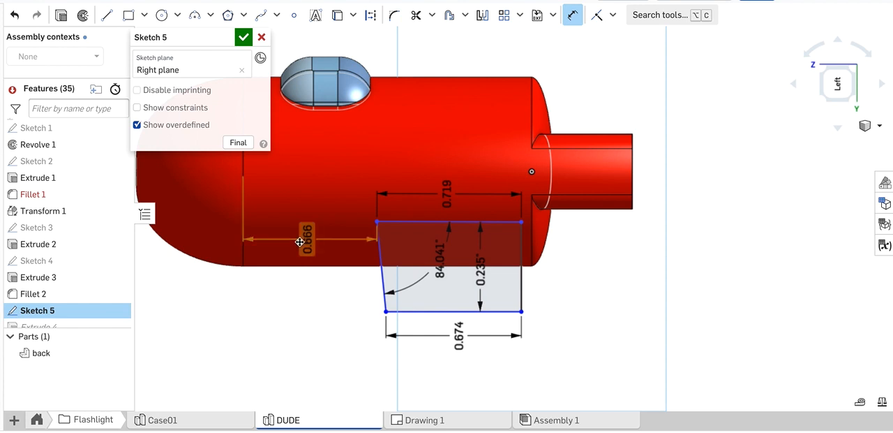
double_click(300, 241)
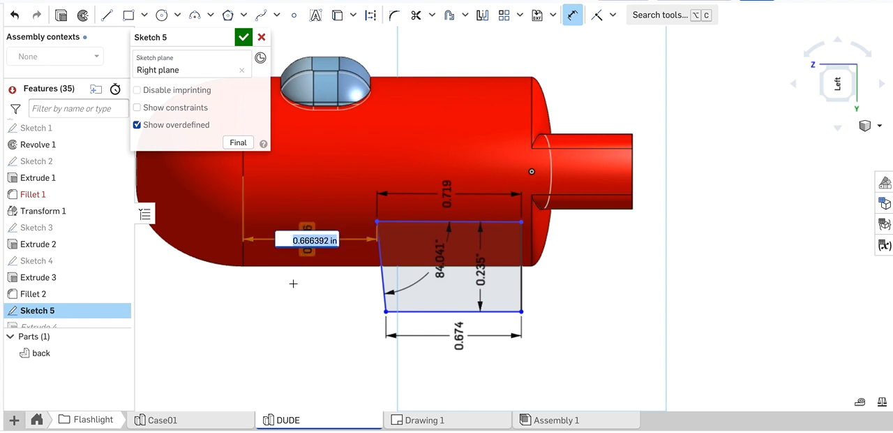
key(BackSpace)
text(.666-.0)
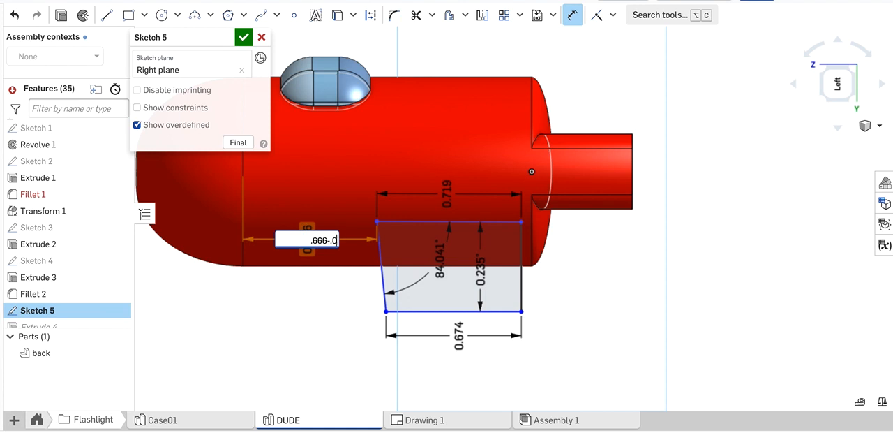
text(325)
key(Return)
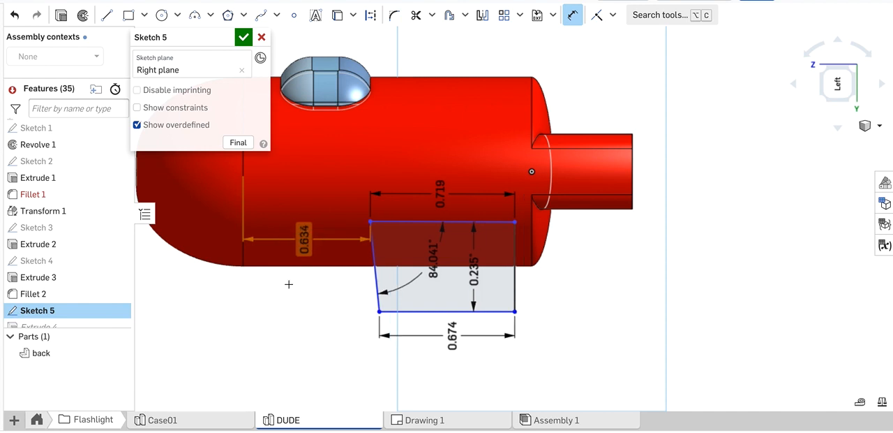
click(244, 39)
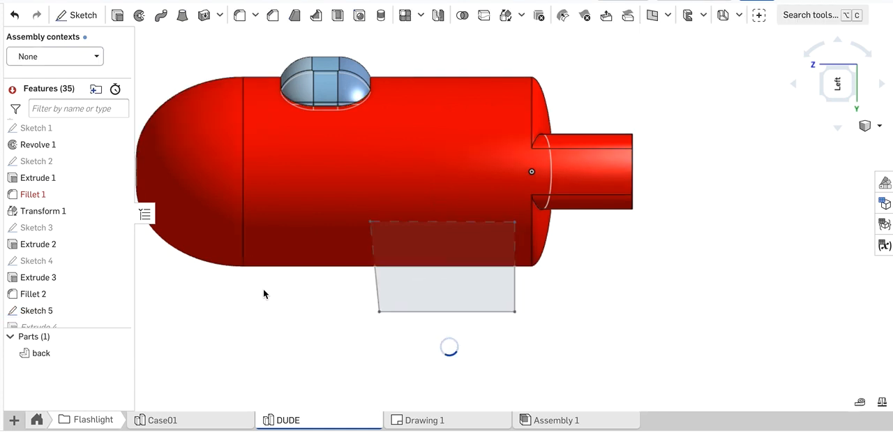
Update Drawing 1 so its side view and dimensions reflect the changed backpack bump sketch
scroll(348, 333, down, 2)
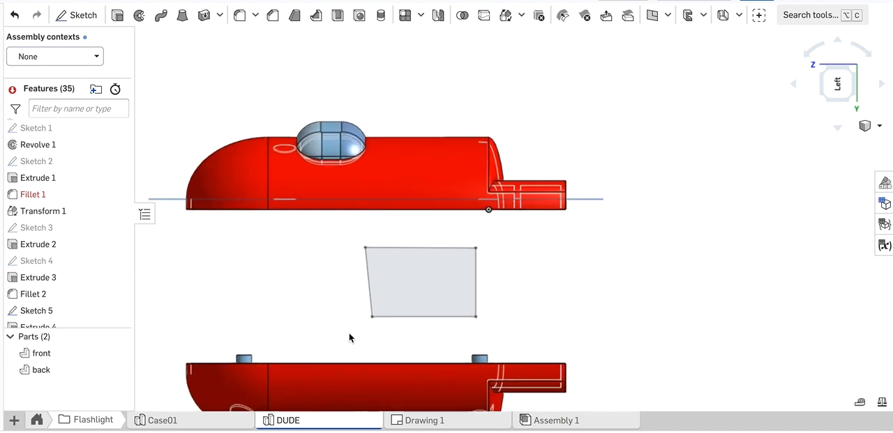
scroll(349, 332, down, 5)
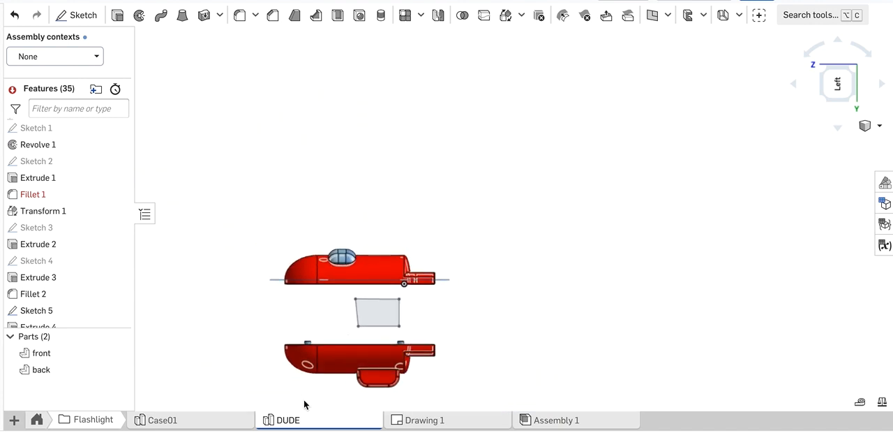
mouse_move(304, 400)
right_down()
mouse_move(305, 382)
mouse_move(327, 412)
mouse_move(277, 327)
mouse_move(328, 340)
right_up()
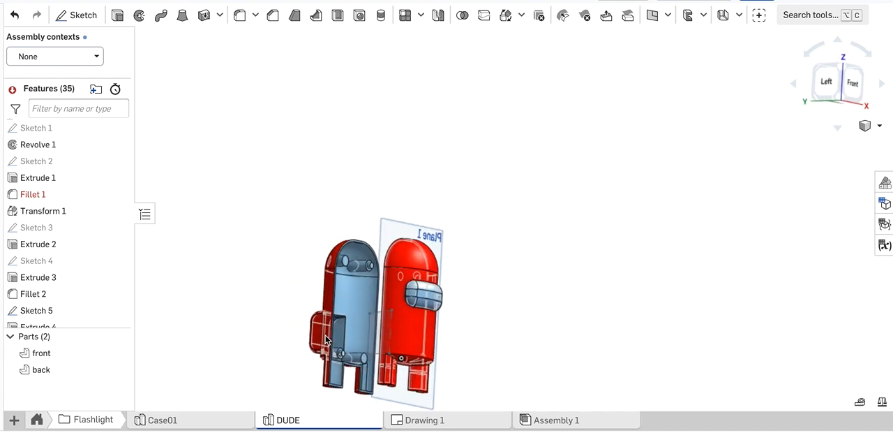
click(448, 422)
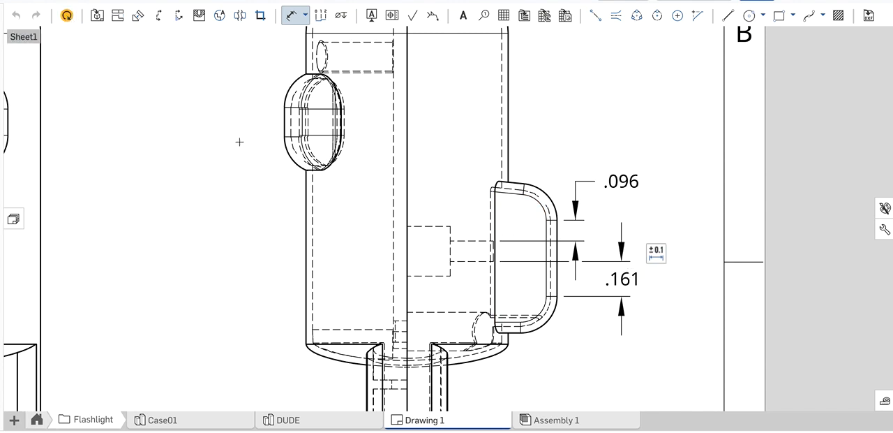
click(66, 15)
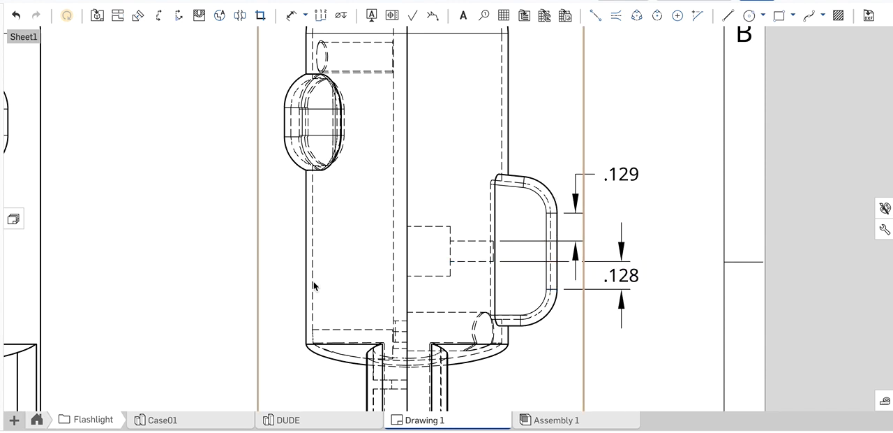
scroll(313, 286, up, 2)
scroll(314, 286, down, 4)
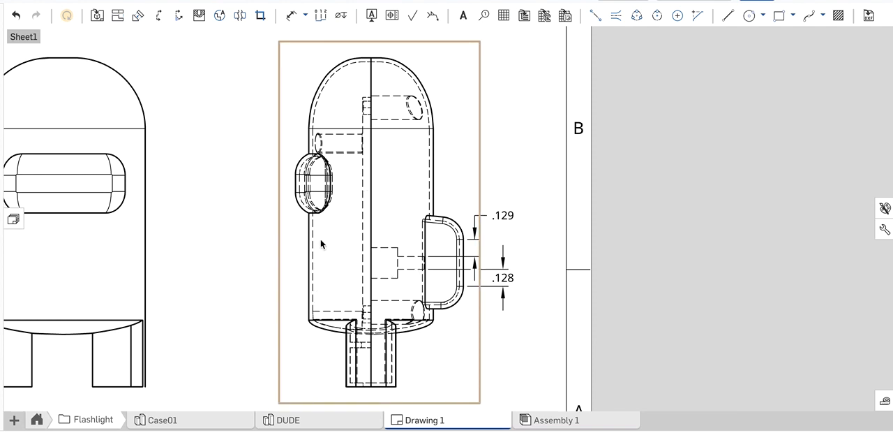
Examine in Assembly 1, from the back and the side, how the switch sits within the backpack bump
click(293, 421)
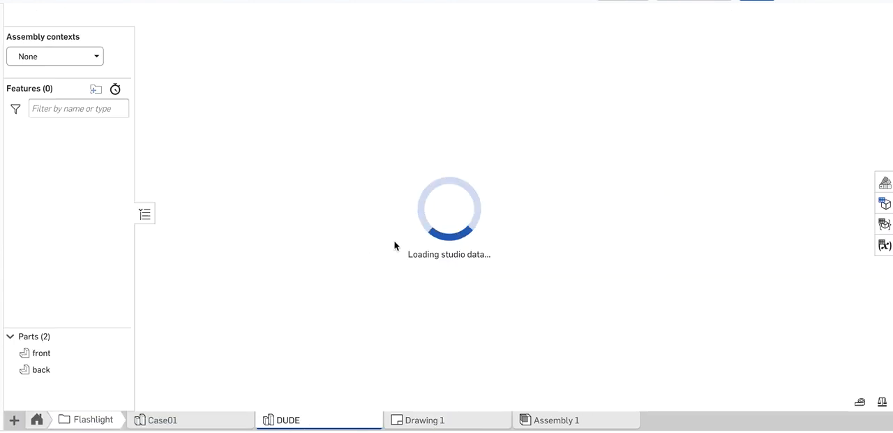
click(535, 419)
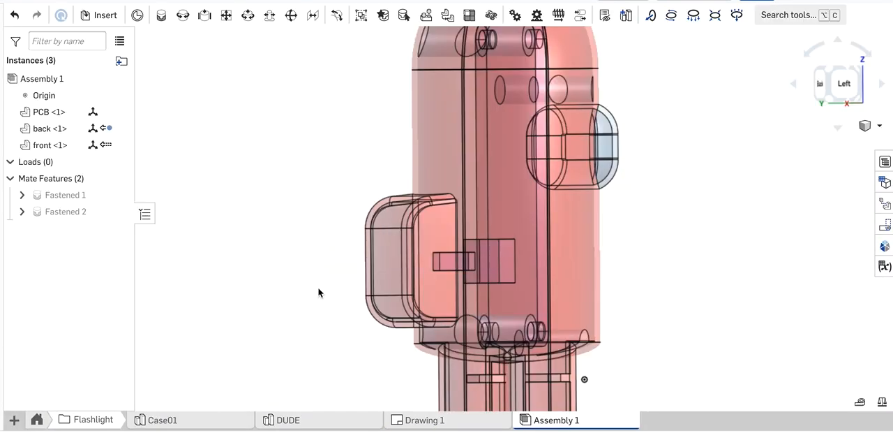
right_drag(302, 281, 339, 276)
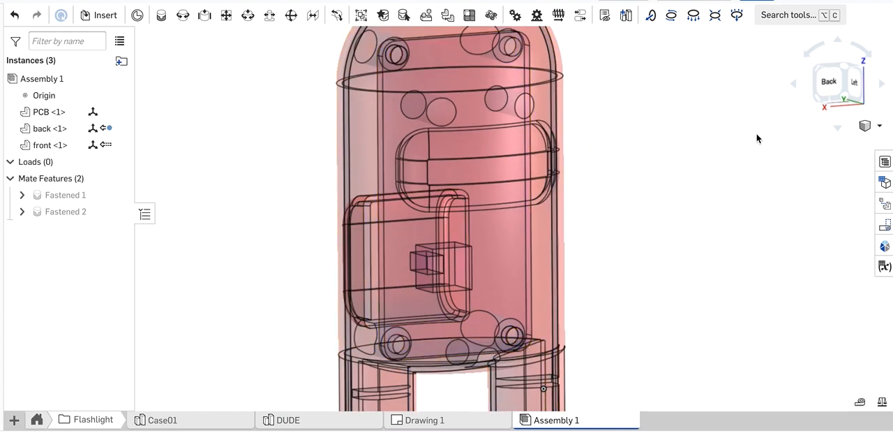
click(828, 82)
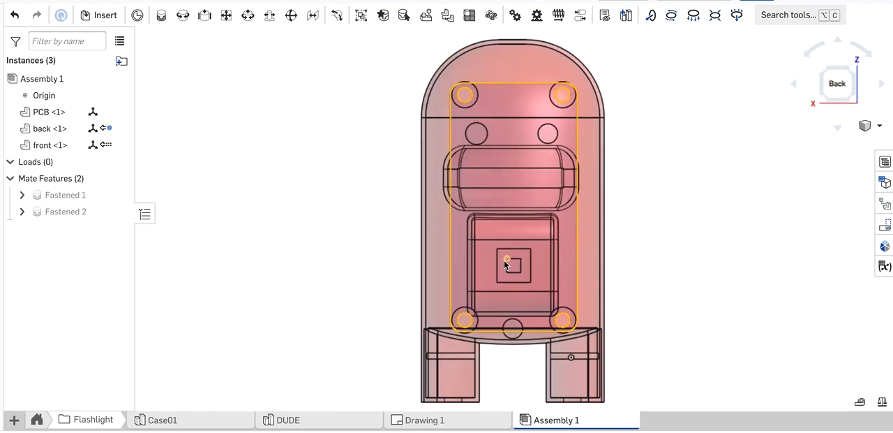
scroll(506, 264, up, 5)
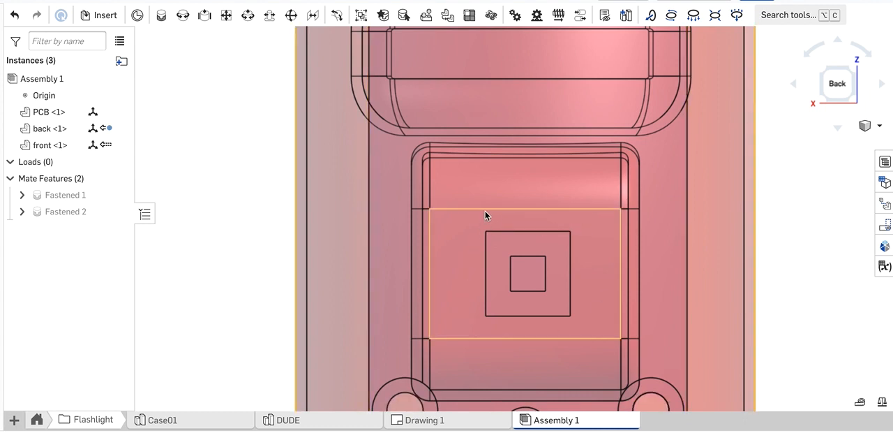
scroll(331, 295, down, 5)
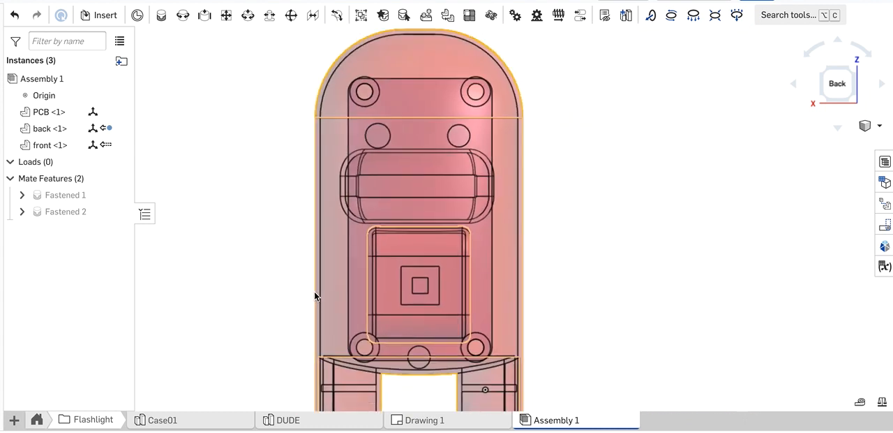
right_drag(215, 286, 381, 289)
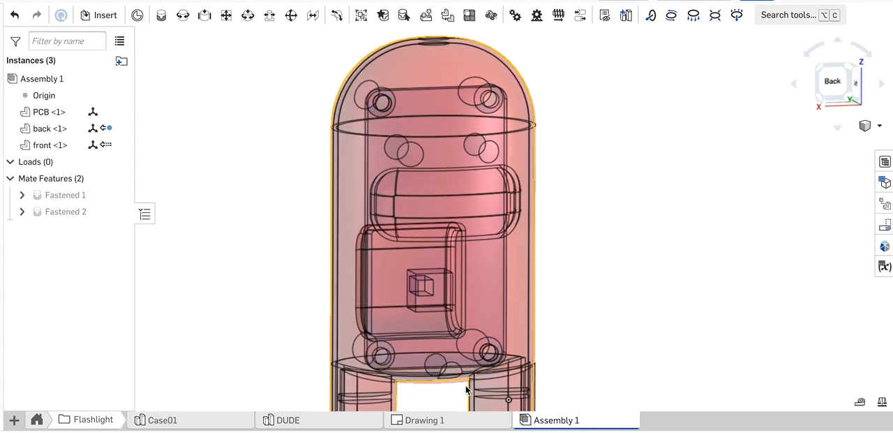
mouse_move(438, 423)
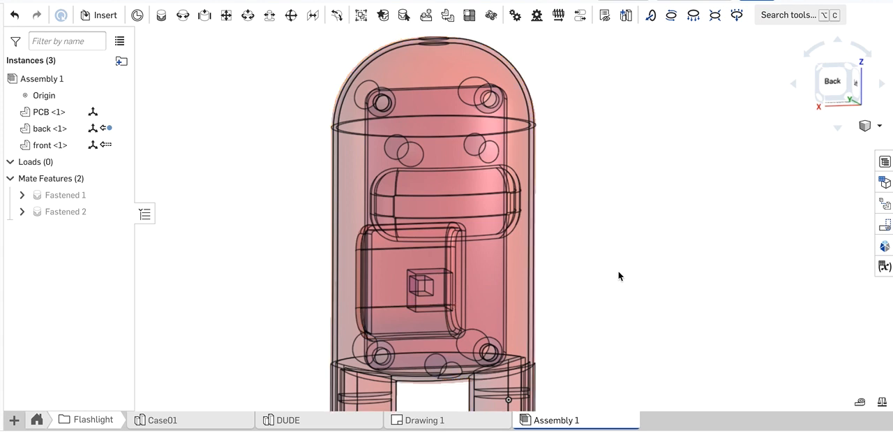
right_drag(618, 271, 577, 277)
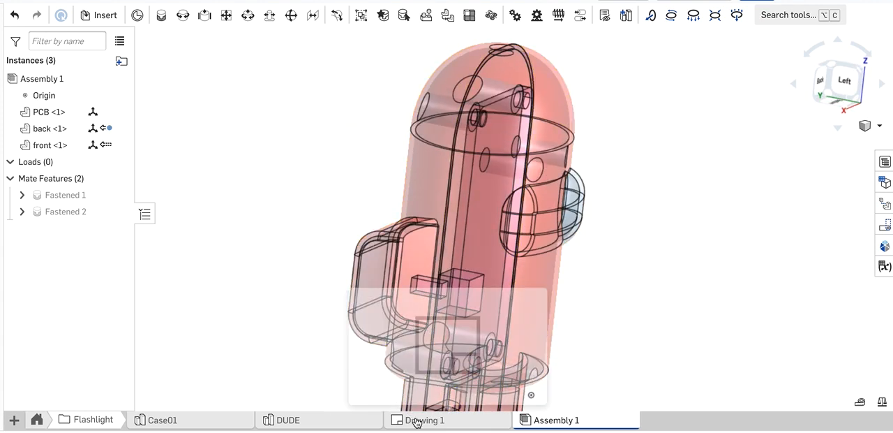
In Drawing 1's side view, dimension the horizontal distance from the switch's tip to the backpack bump's inner wall, placing it above the bump
click(417, 420)
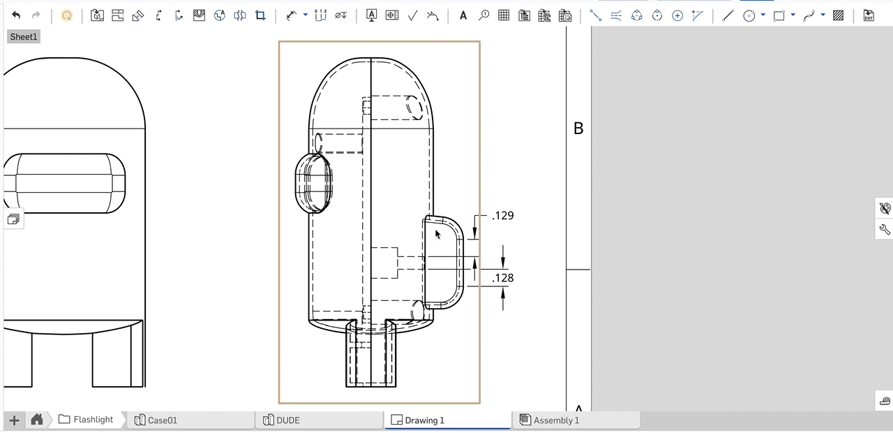
scroll(433, 234, up, 5)
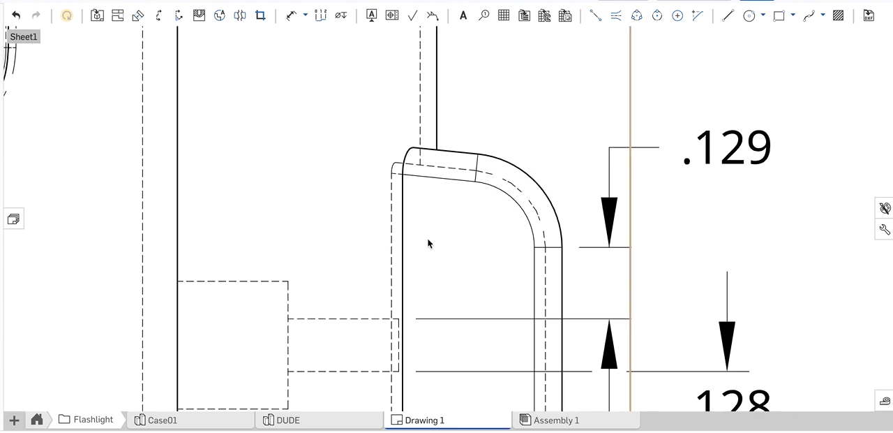
scroll(430, 237, down, 2)
click(292, 17)
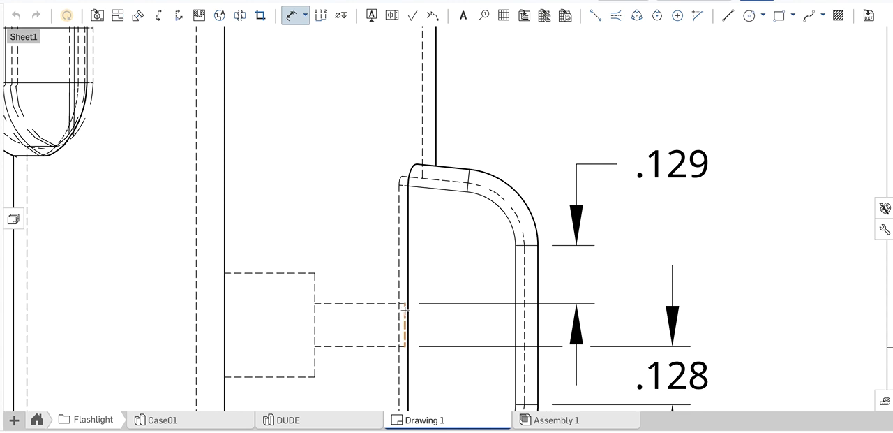
click(405, 310)
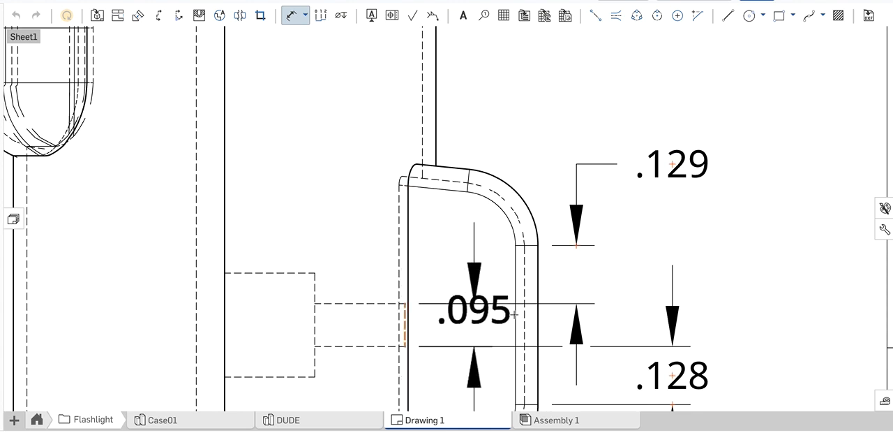
click(514, 315)
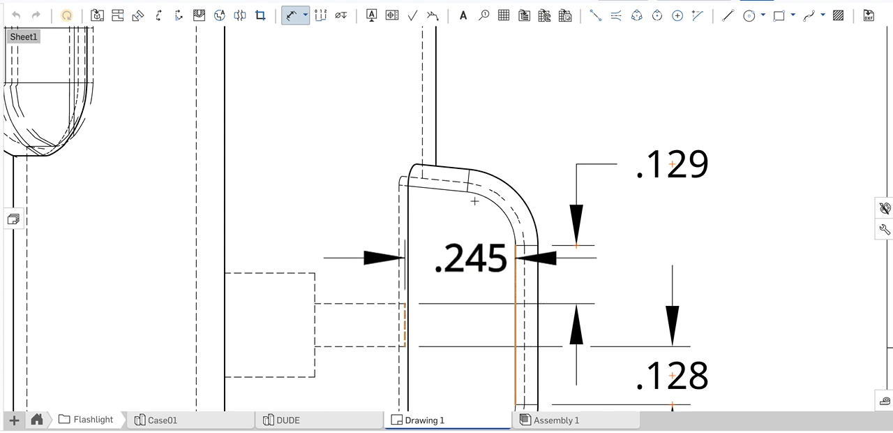
click(472, 117)
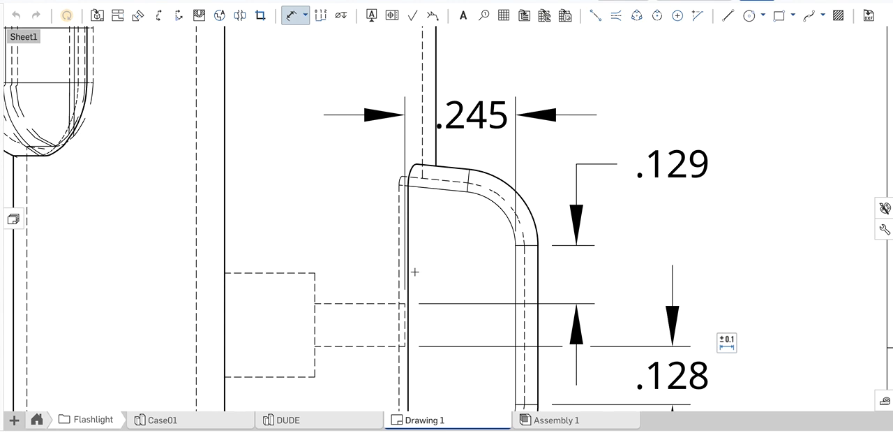
scroll(414, 272, up, 2)
scroll(414, 272, down, 3)
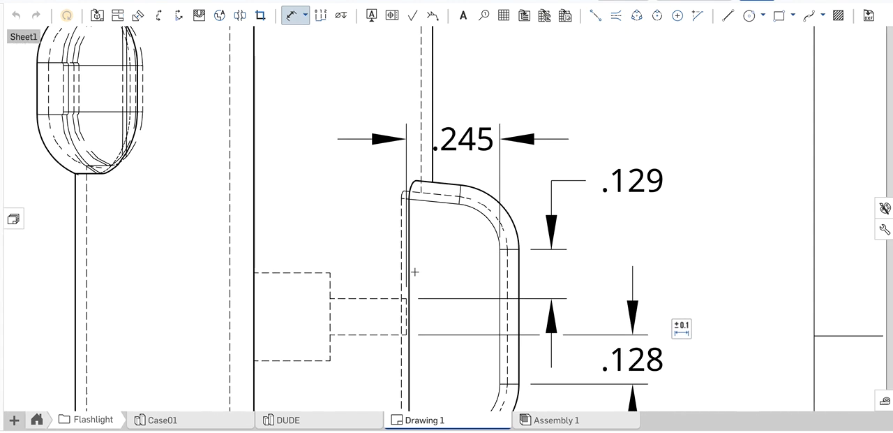
scroll(414, 271, down, 5)
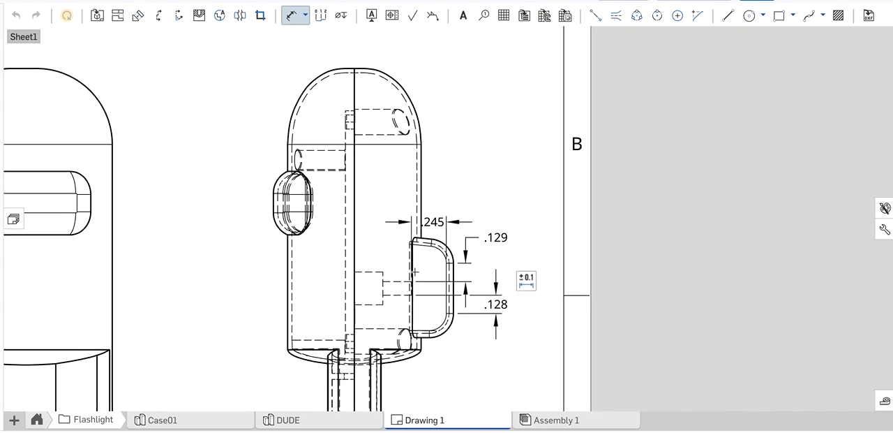
scroll(423, 349, up, 3)
mouse_move(500, 344)
middle_down()
mouse_move(472, 343)
mouse_move(481, 341)
middle_up()
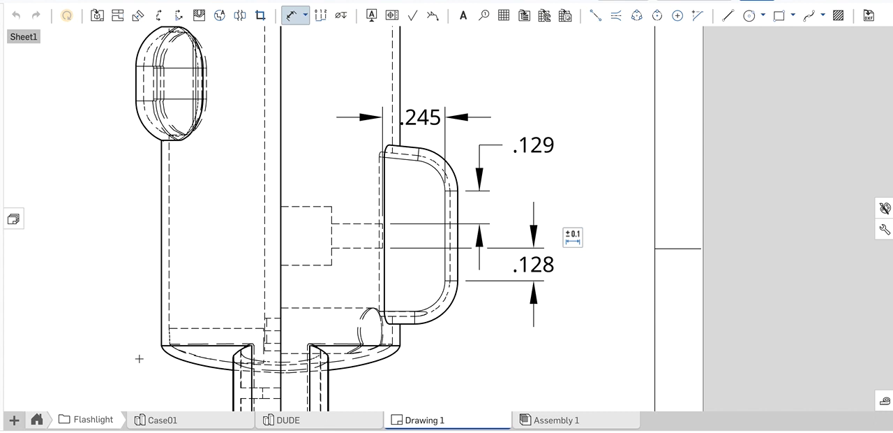
In the DUDE part studio, change Extrude 4 from Add to New so the backpack becomes a separate part
click(293, 421)
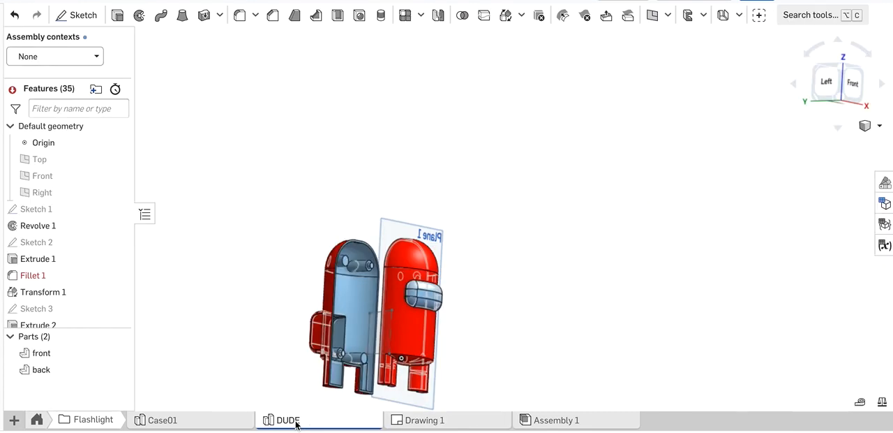
scroll(67, 268, down, 5)
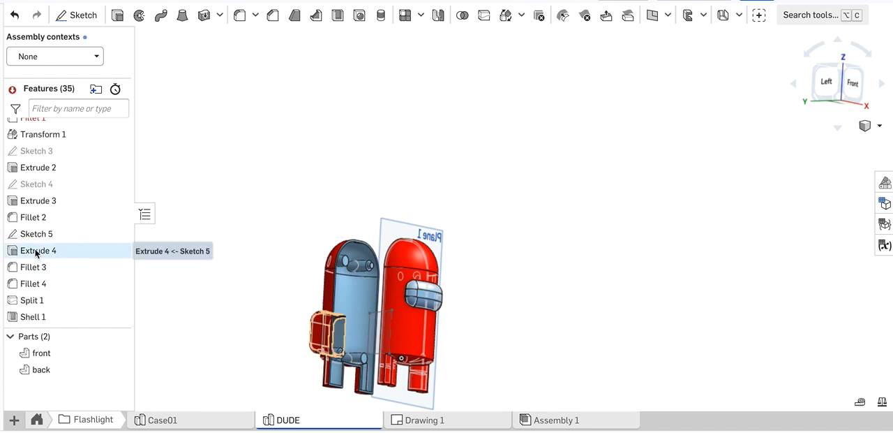
double_click(35, 252)
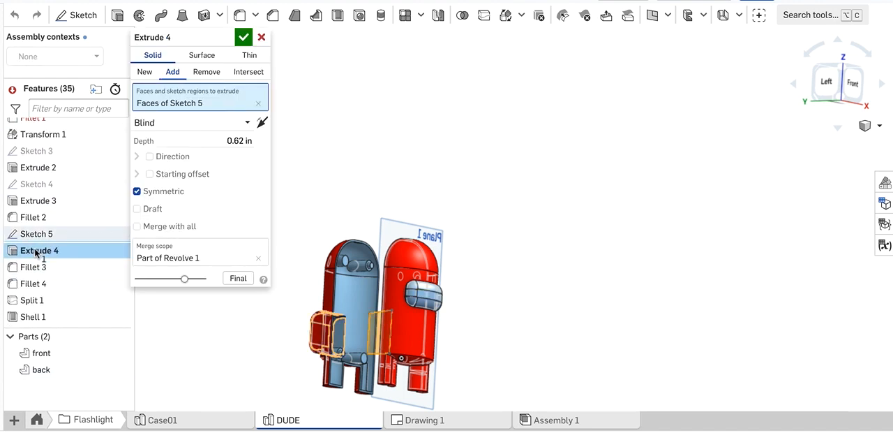
click(145, 73)
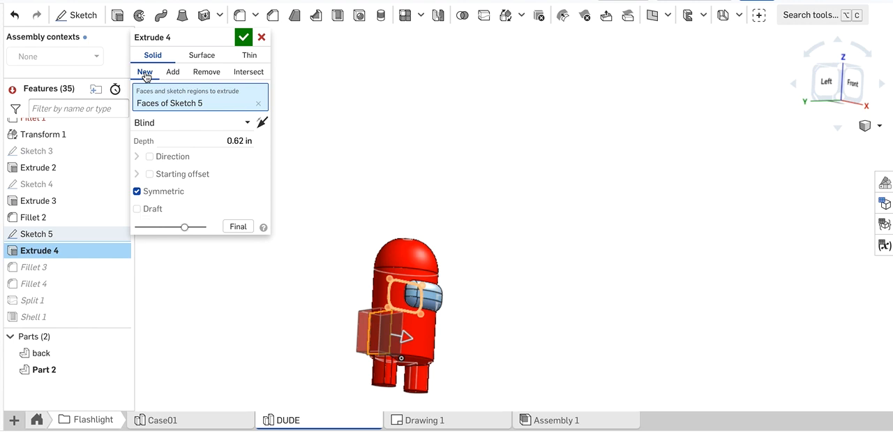
click(243, 36)
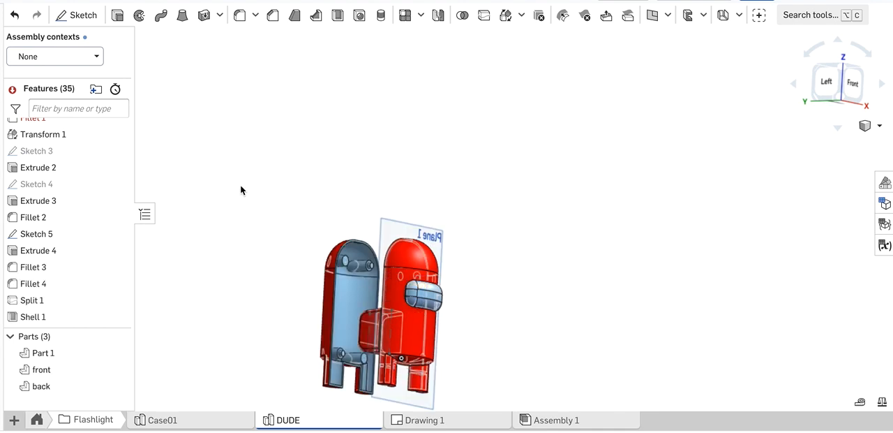
right_drag(239, 220, 289, 207)
right_drag(276, 198, 269, 191)
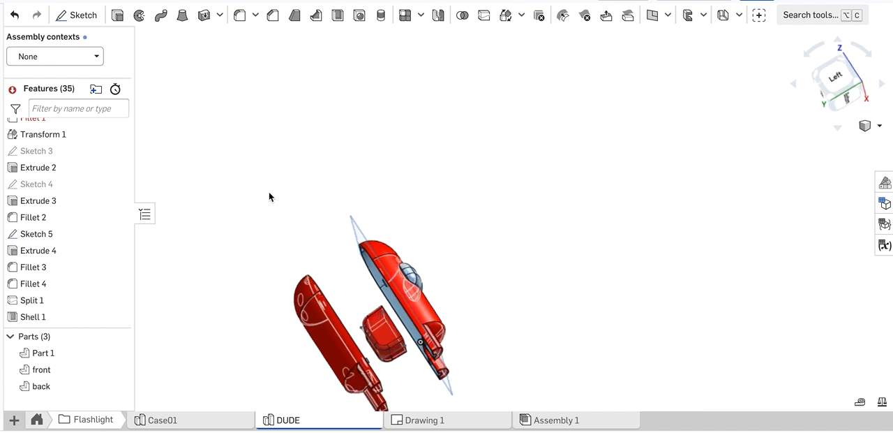
Insert Part 1 from the DUDE part studio into Assembly 1, placing it beside the flashlight case
click(563, 420)
right_drag(357, 276, 423, 277)
scroll(363, 265, down, 5)
right_drag(247, 316, 233, 323)
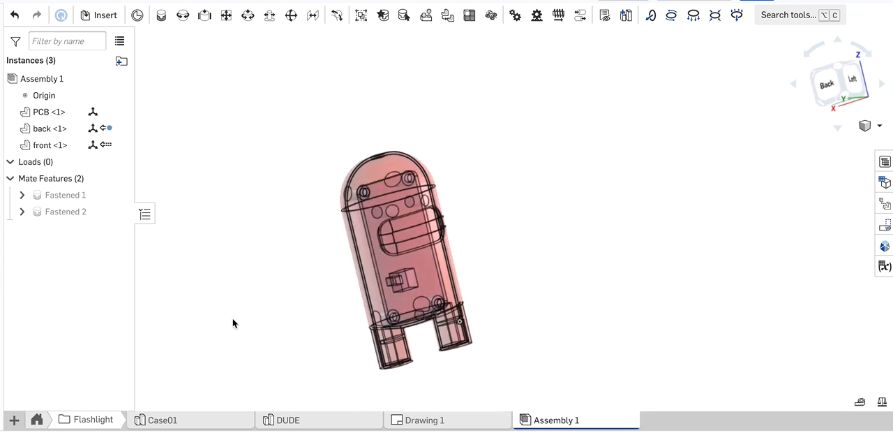
click(101, 18)
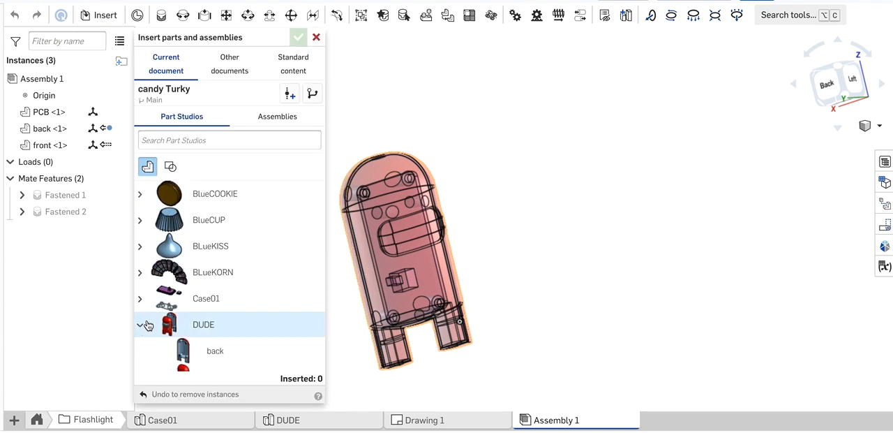
scroll(147, 323, down, 3)
click(180, 309)
click(530, 245)
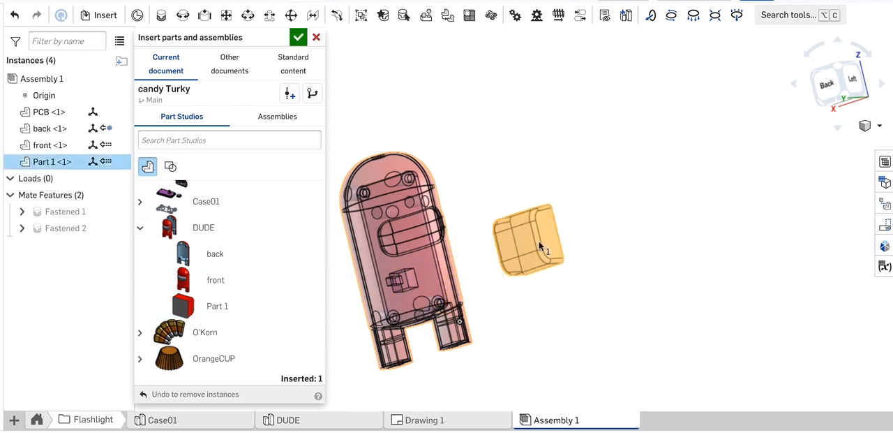
click(297, 38)
right_drag(526, 133, 532, 148)
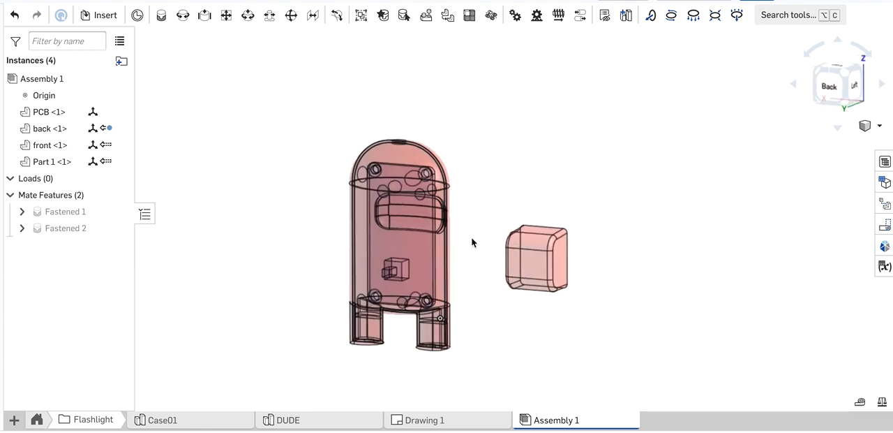
Return to the side view in Drawing 1
click(413, 420)
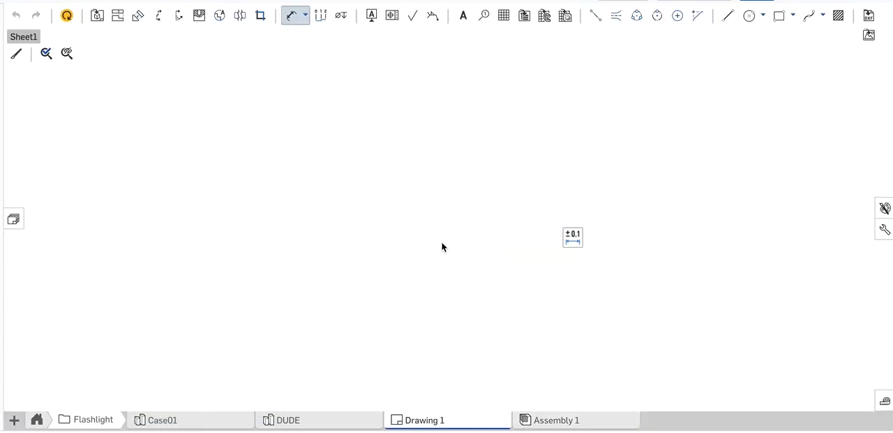